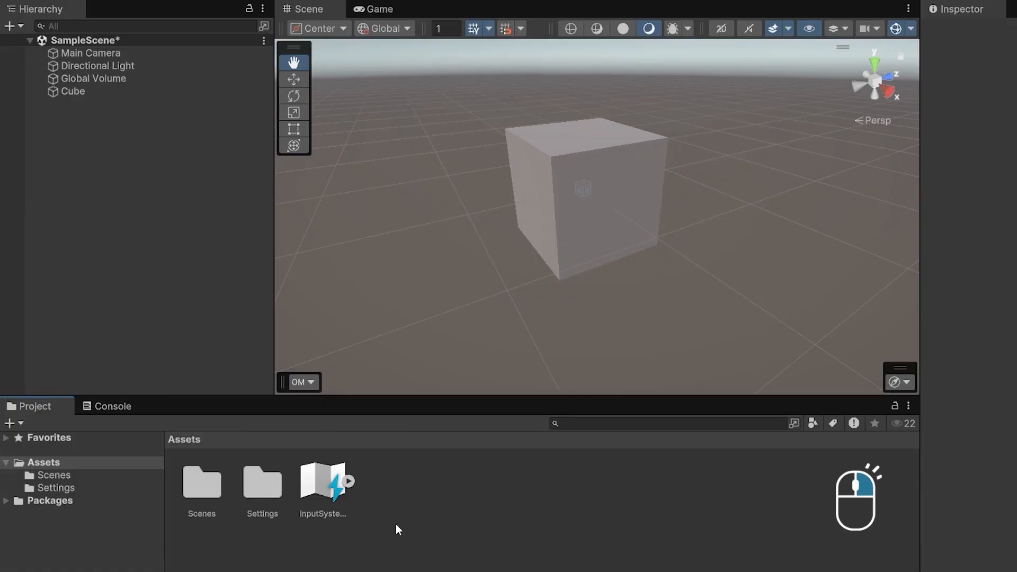
# Create a folder named Materials in the project's Assets folder
pyautogui.rightClick(396, 523)
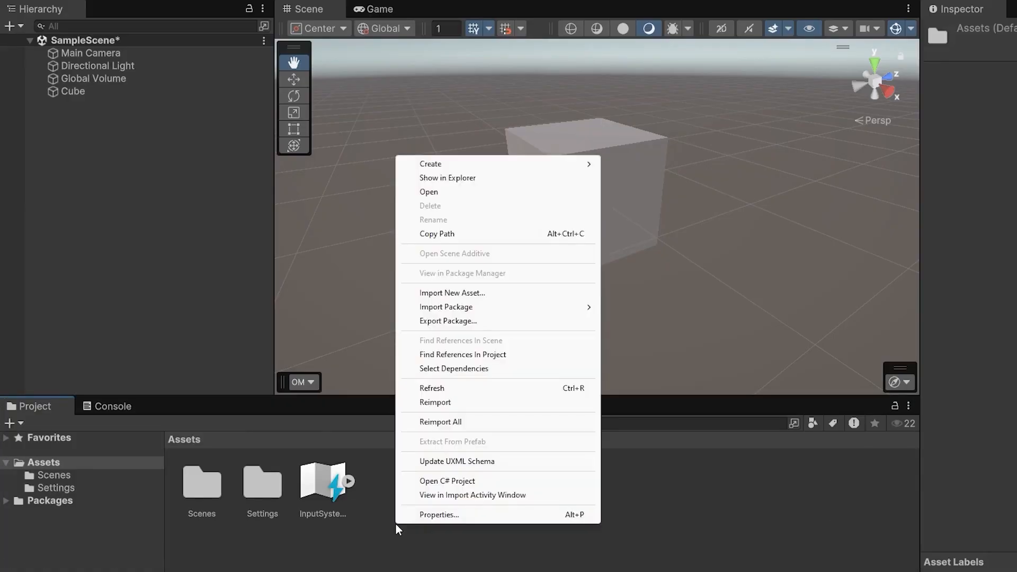
pyautogui.moveTo(549, 168)
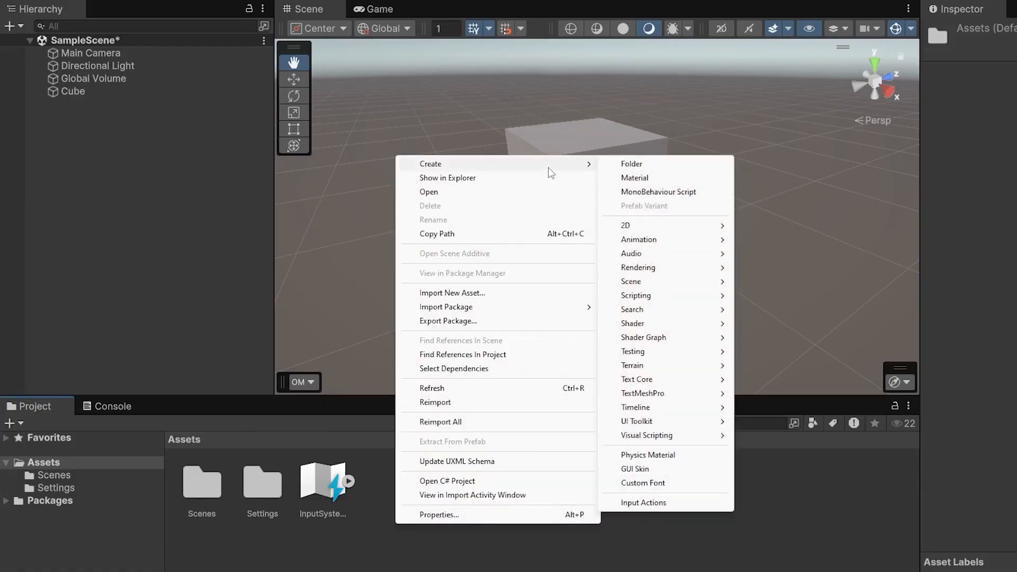
pyautogui.click(630, 168)
pyautogui.write('Materials')
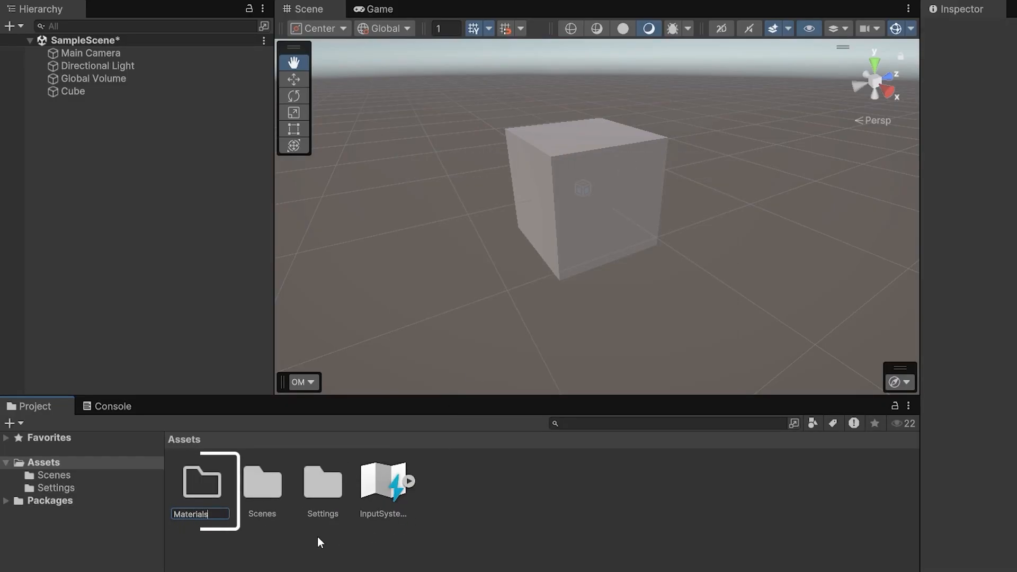
pyautogui.press('Return')
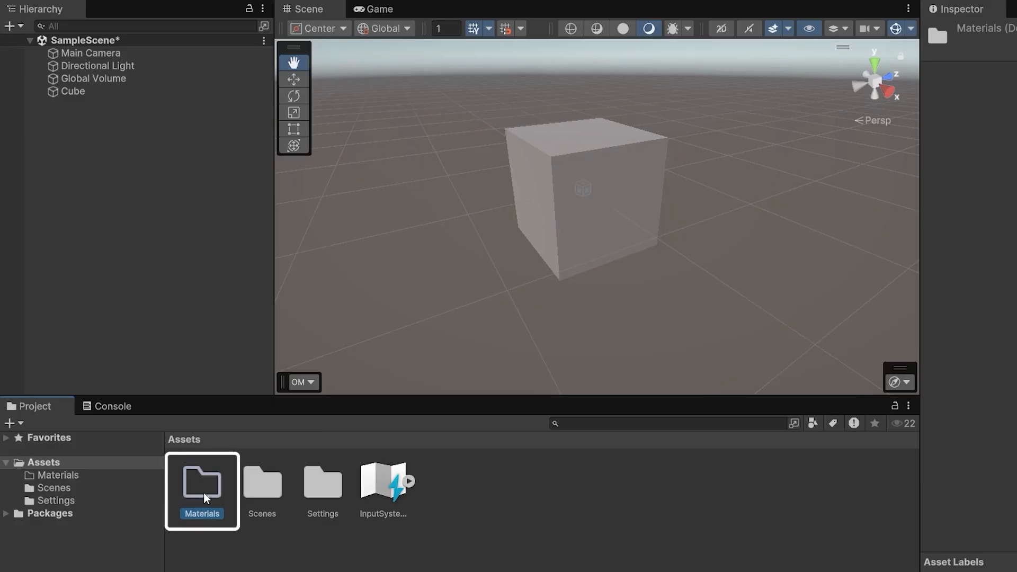
# Create a material named Red Material inside the Materials folder
pyautogui.doubleClick(213, 485)
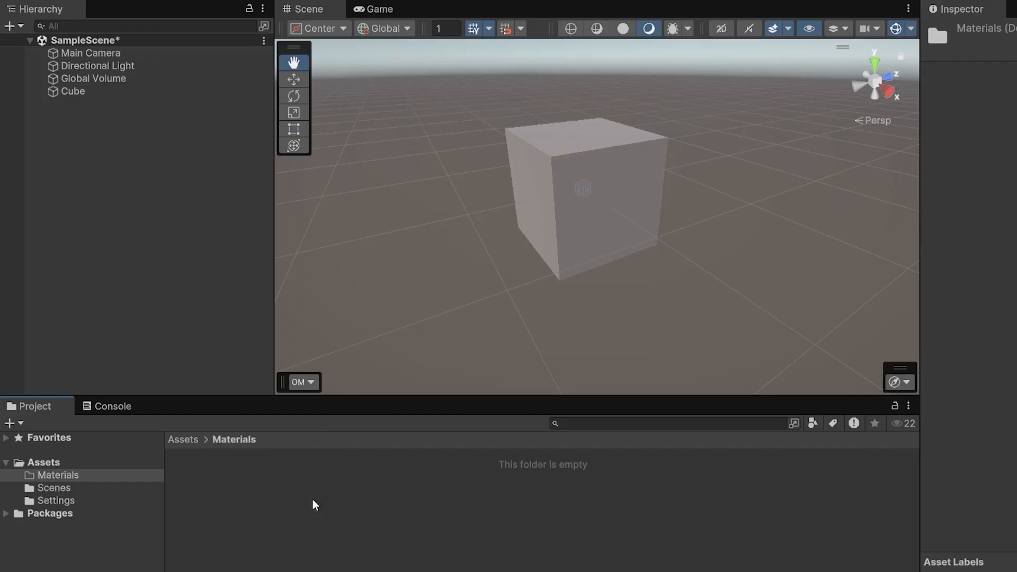
pyautogui.rightClick(259, 489)
pyautogui.moveTo(403, 129)
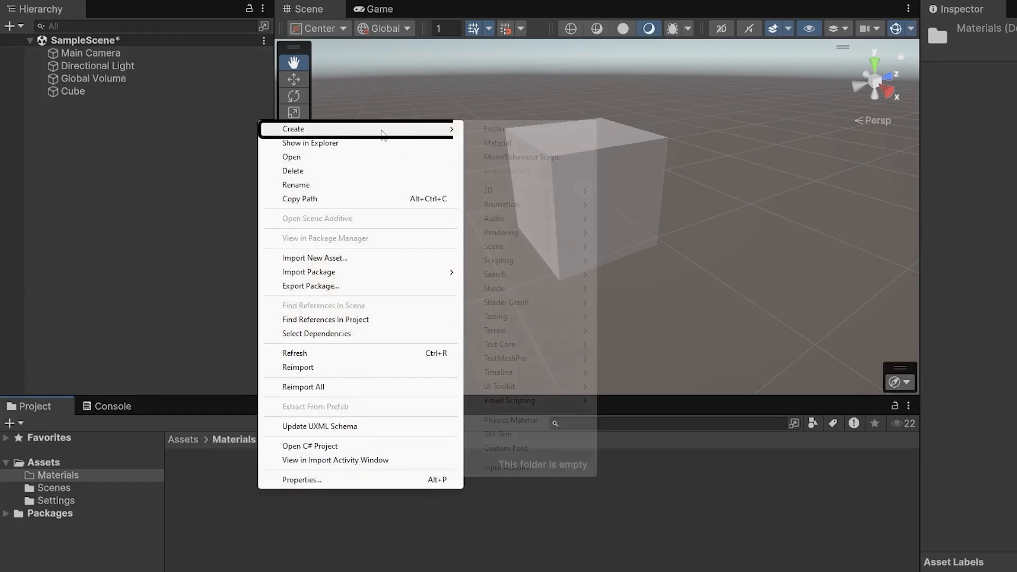
pyautogui.click(502, 144)
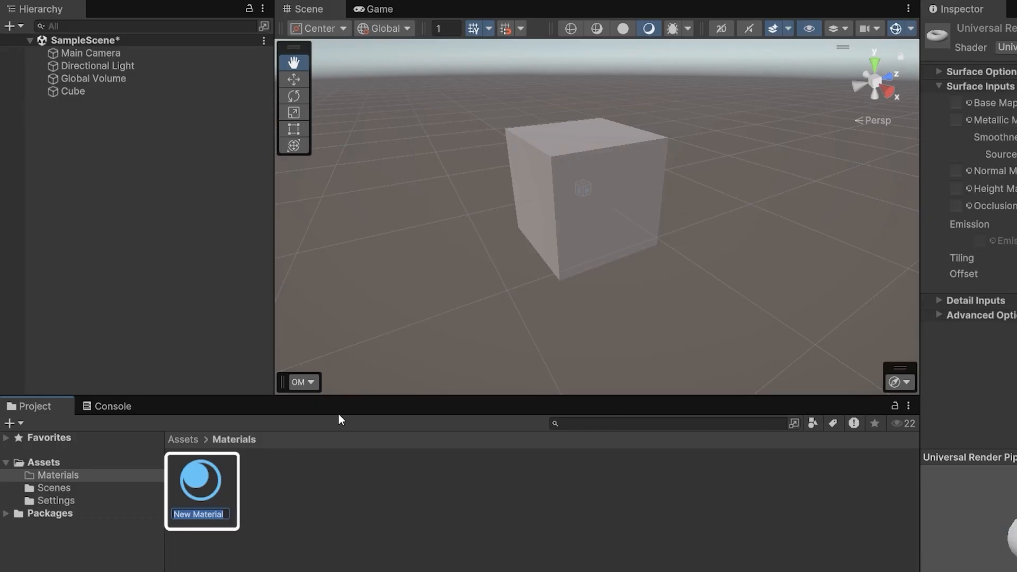
pyautogui.write('Red Material')
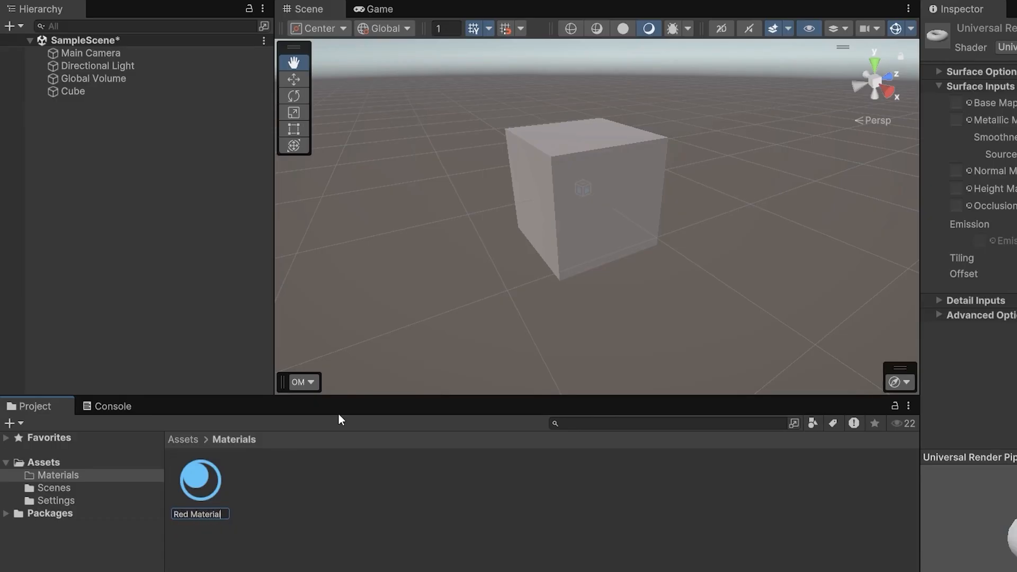
pyautogui.click(339, 416)
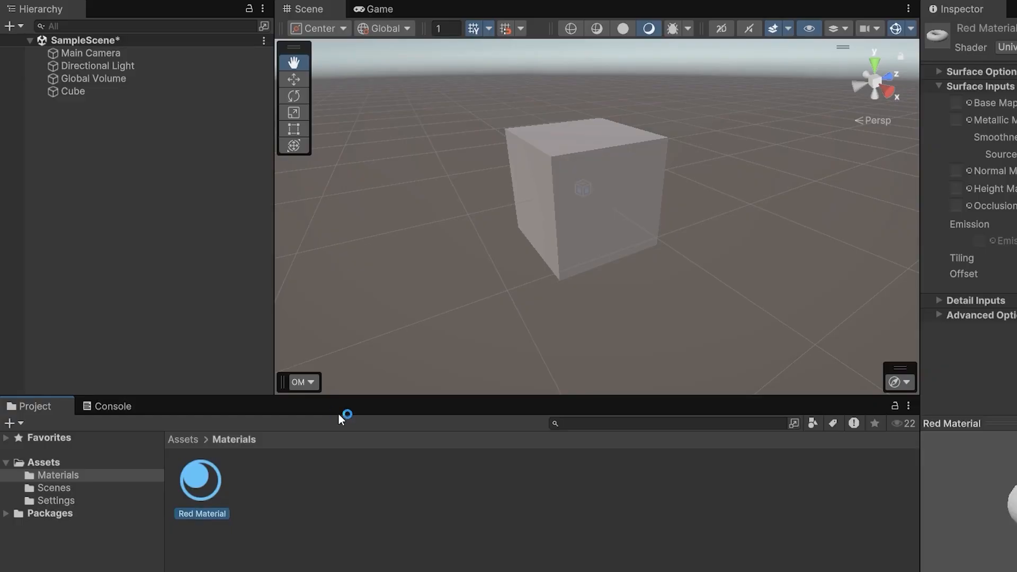
pyautogui.click(376, 522)
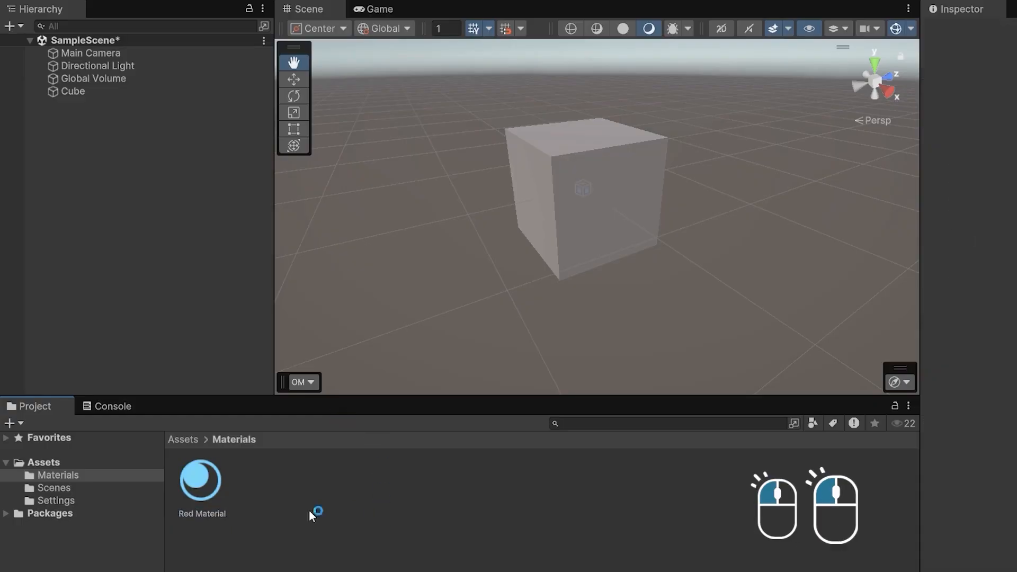
# Set Red Material's Base Map colour to a light red, hexadecimal FA6262
pyautogui.click(200, 482)
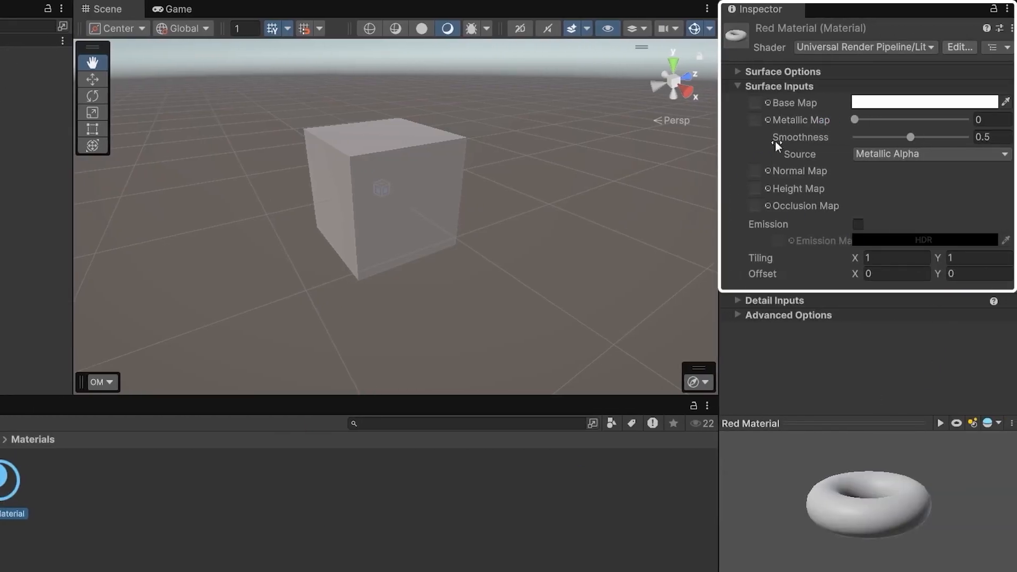
pyautogui.moveTo(722, 207); pyautogui.dragTo(688, 208)
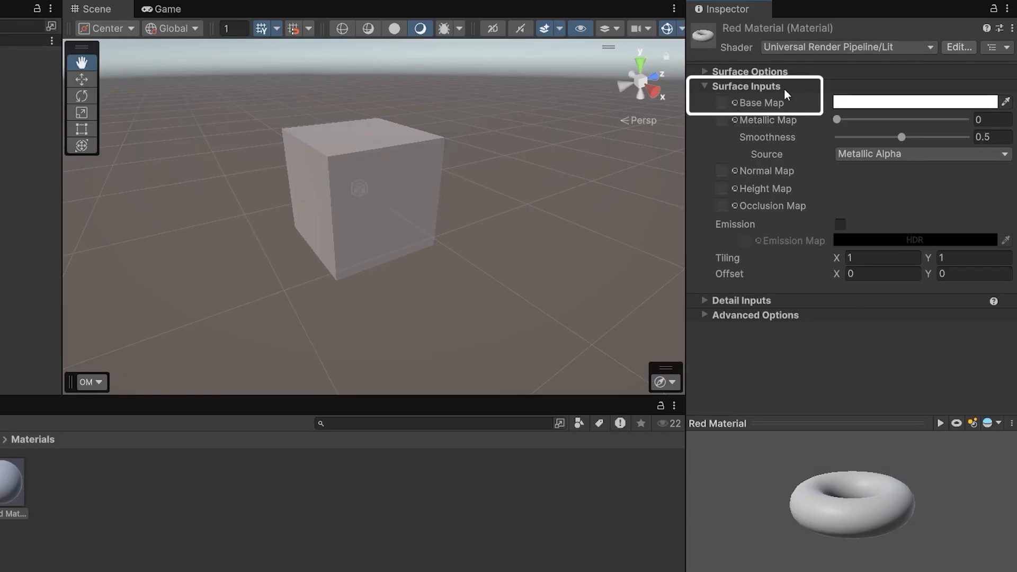
pyautogui.moveTo(755, 114)
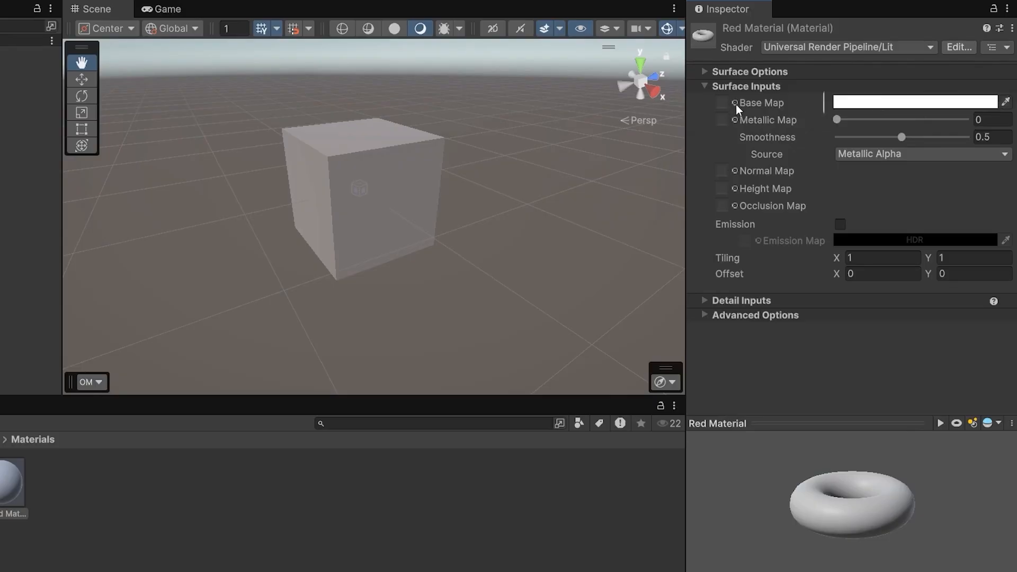
pyautogui.click(975, 102)
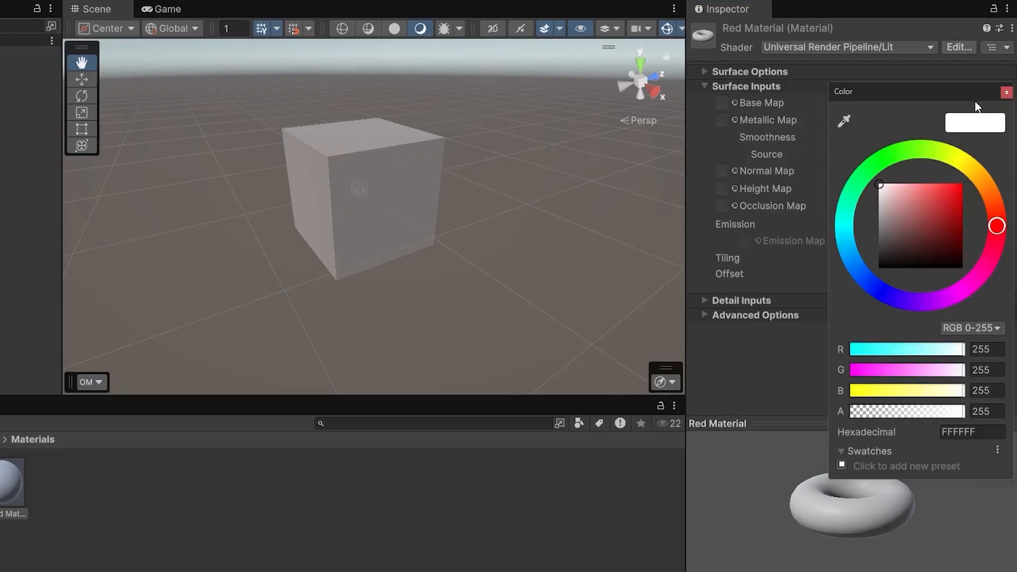
pyautogui.moveTo(903, 96); pyautogui.dragTo(692, 117)
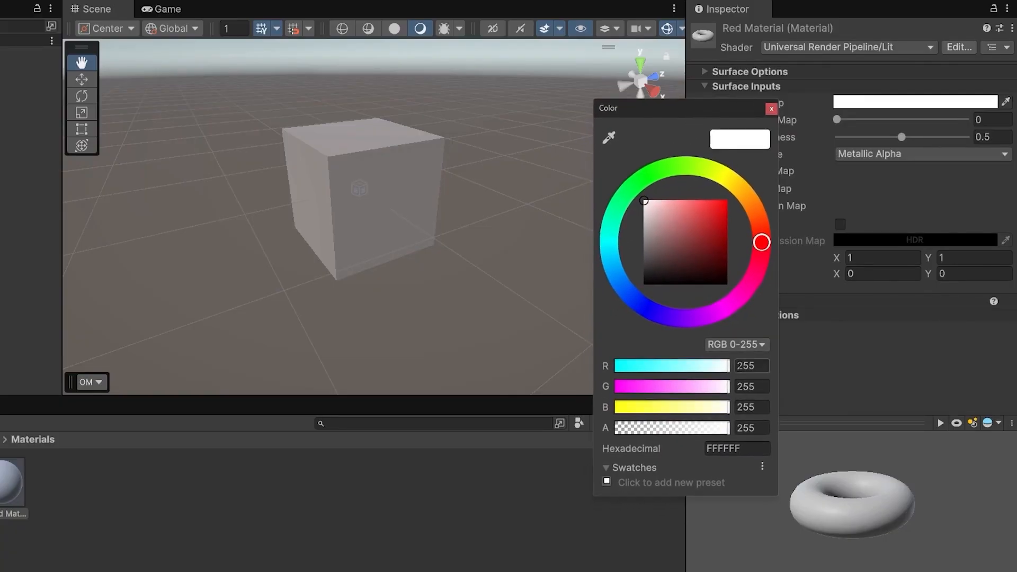
pyautogui.click(761, 365)
pyautogui.click(763, 408)
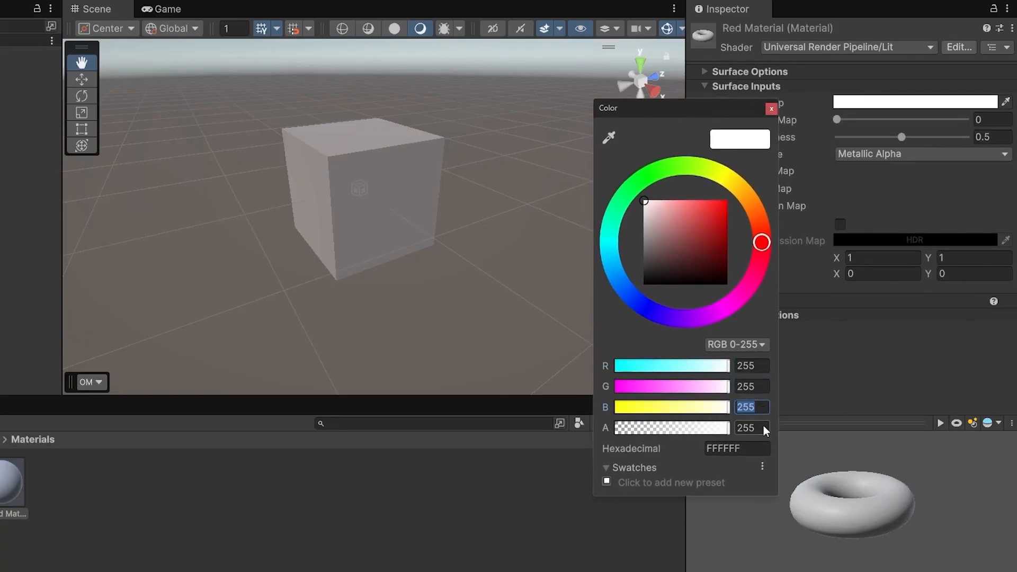
pyautogui.click(703, 201)
pyautogui.click(695, 203)
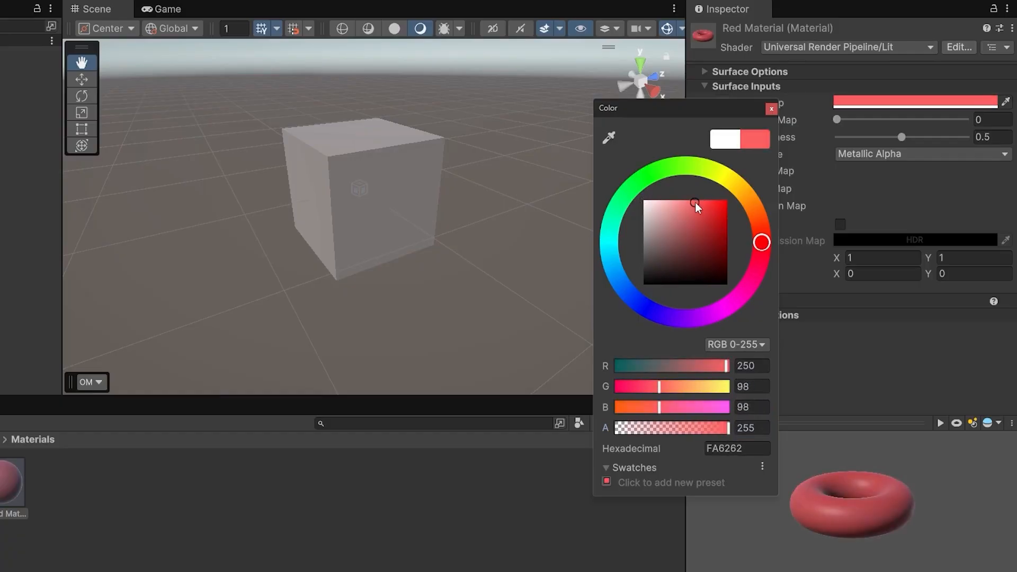
pyautogui.click(771, 109)
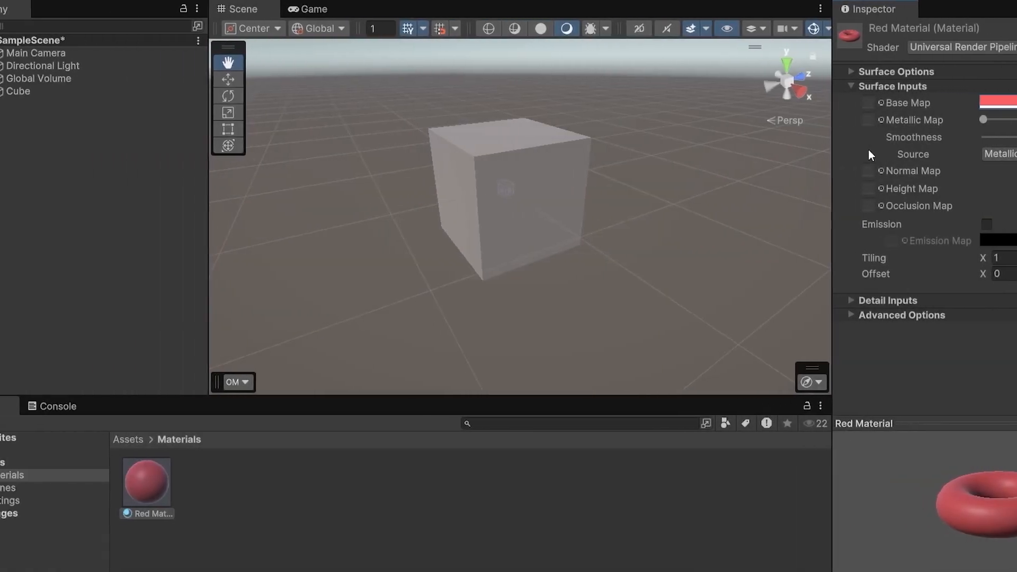
# Assign Red Material to the Cube entry in the scene's object hierarchy, and undo the assignment
pyautogui.click(221, 487)
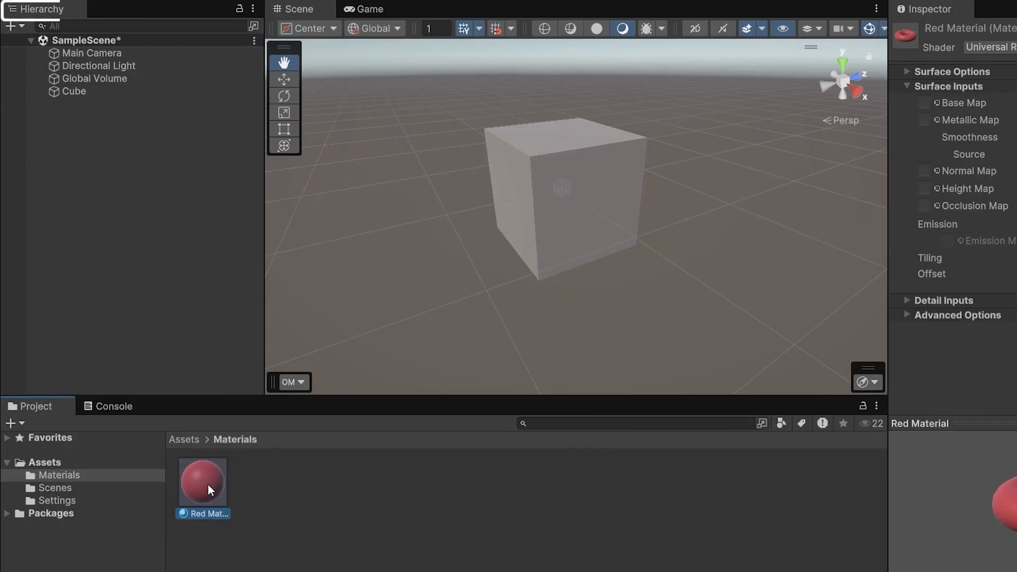
pyautogui.click(80, 92)
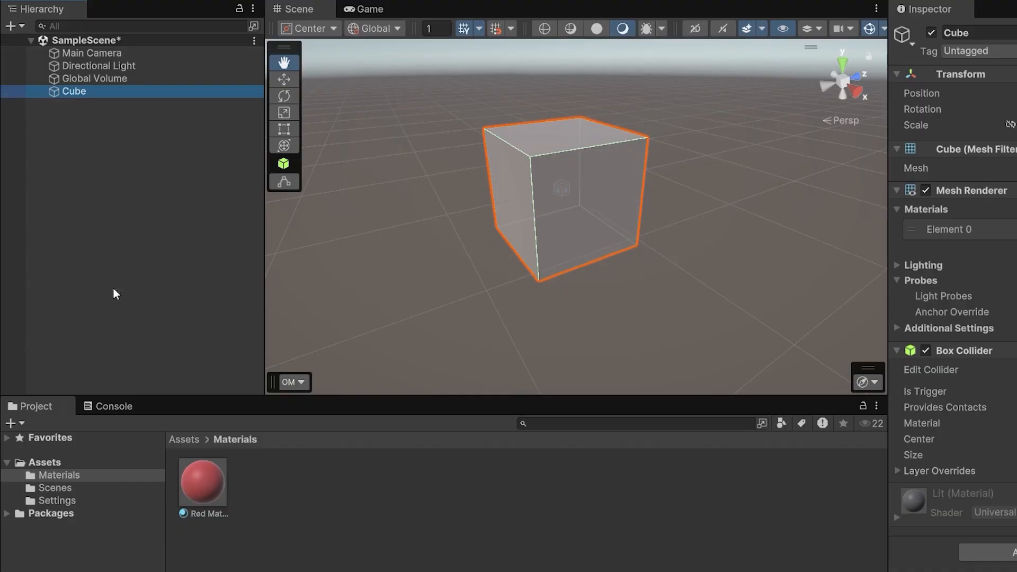
pyautogui.click(200, 487)
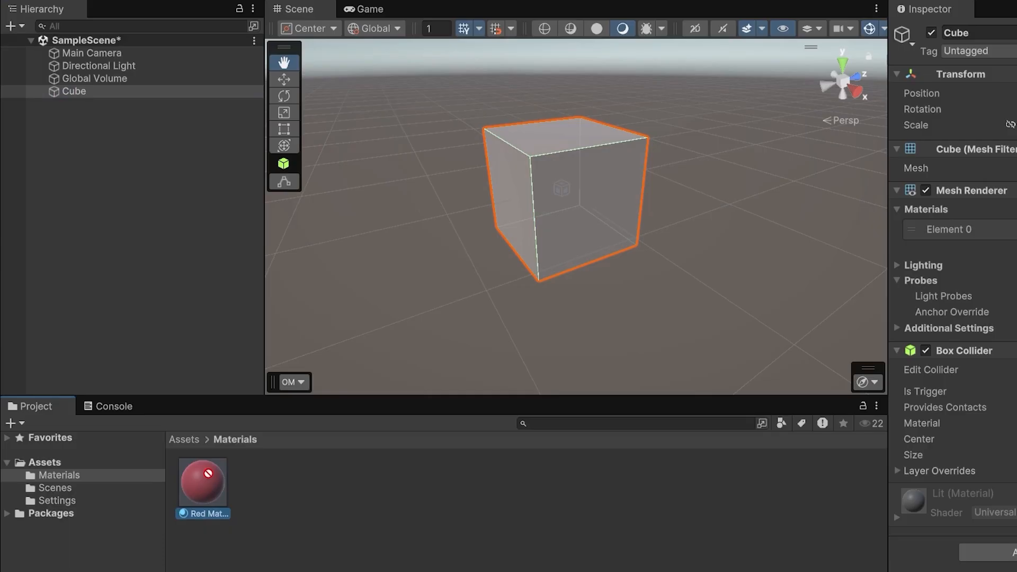
pyautogui.moveTo(208, 473); pyautogui.dragTo(83, 91)
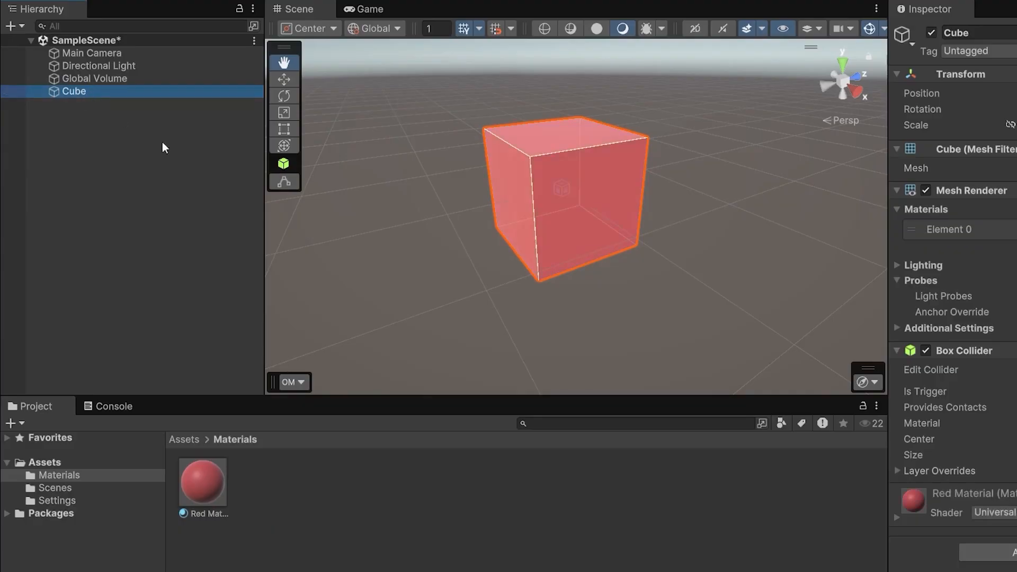
pyautogui.hotkey('ctrl', 'z')
# Apply Red Material directly to the cube in the Scene view
pyautogui.moveTo(207, 488); pyautogui.dragTo(434, 306)
pyautogui.moveTo(492, 248); pyautogui.dragTo(534, 205)
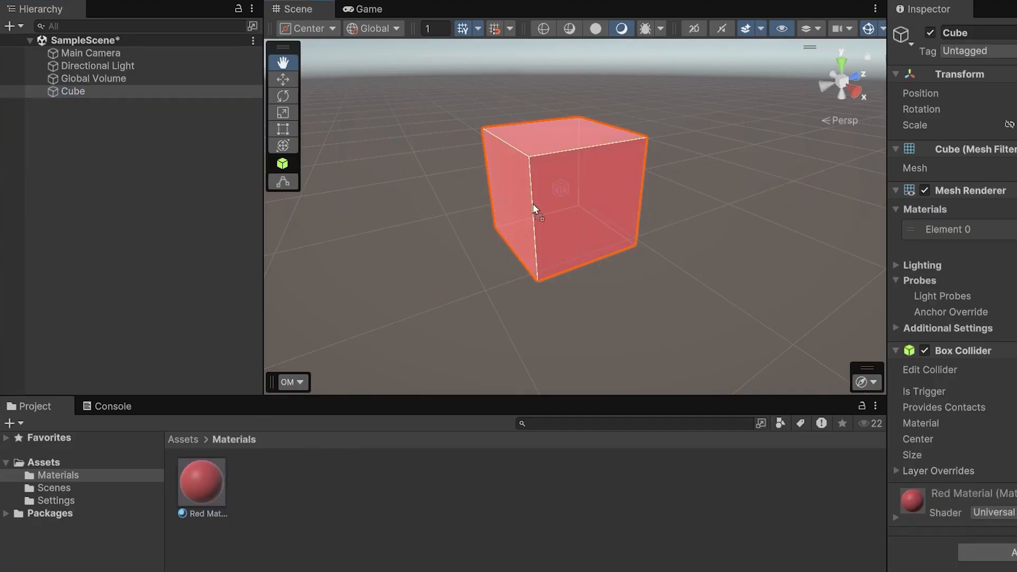
pyautogui.keyDown('alt'); pyautogui.moveTo(677, 236); pyautogui.dragTo(709, 256); pyautogui.keyUp('alt')
# Try different metallic and smoothness levels on Red Material, finishing with Metallic Map at about 0.46 and Smoothness at 0
pyautogui.click(201, 482)
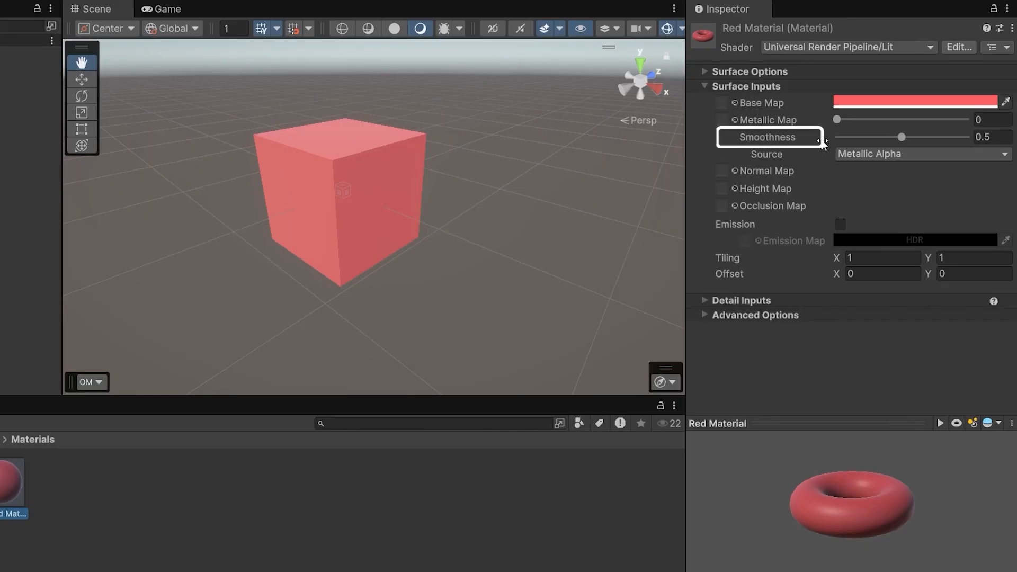
pyautogui.moveTo(840, 122); pyautogui.dragTo(772, 136)
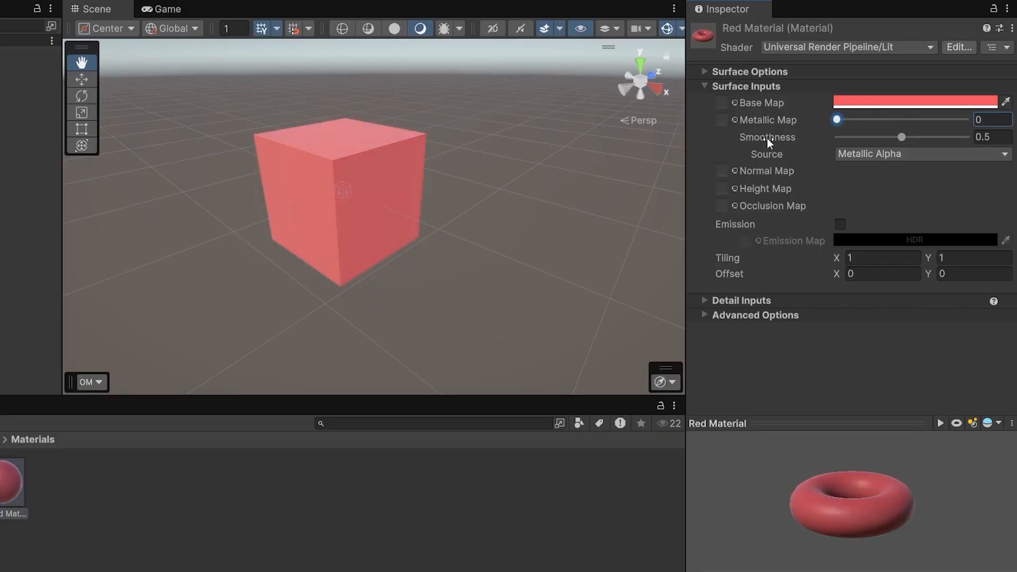
pyautogui.keyDown('alt'); pyautogui.moveTo(491, 174); pyautogui.dragTo(361, 238); pyautogui.keyUp('alt')
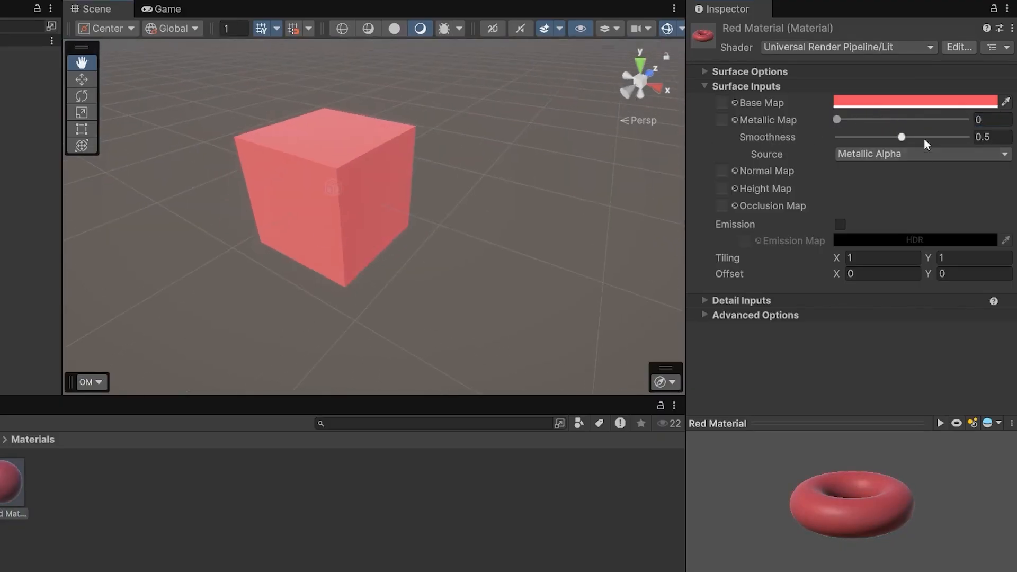
pyautogui.moveTo(837, 120); pyautogui.dragTo(962, 120)
pyautogui.keyDown('alt'); pyautogui.moveTo(635, 167); pyautogui.dragTo(562, 184); pyautogui.keyUp('alt')
pyautogui.moveTo(961, 119); pyautogui.dragTo(974, 140)
pyautogui.keyDown('alt'); pyautogui.moveTo(488, 221); pyautogui.dragTo(433, 202); pyautogui.keyUp('alt')
pyautogui.moveTo(936, 138); pyautogui.dragTo(830, 146)
pyautogui.keyDown('alt'); pyautogui.moveTo(422, 240); pyautogui.dragTo(579, 241); pyautogui.keyUp('alt')
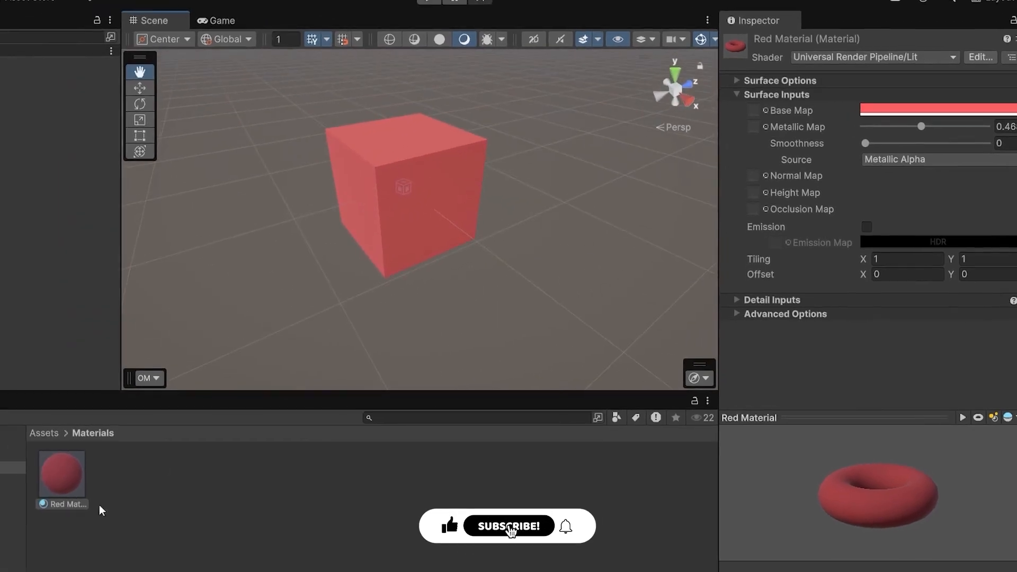
# Create a second material named Blue Material in the Materials folder
pyautogui.rightClick(141, 500)
pyautogui.moveTo(269, 156)
pyautogui.click(388, 166)
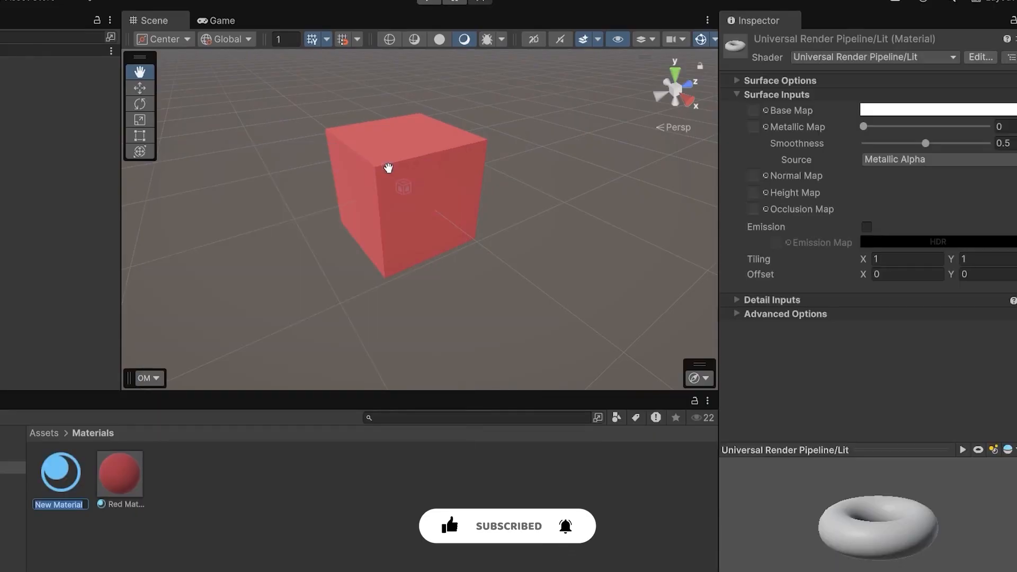
pyautogui.write('Blue Mater')
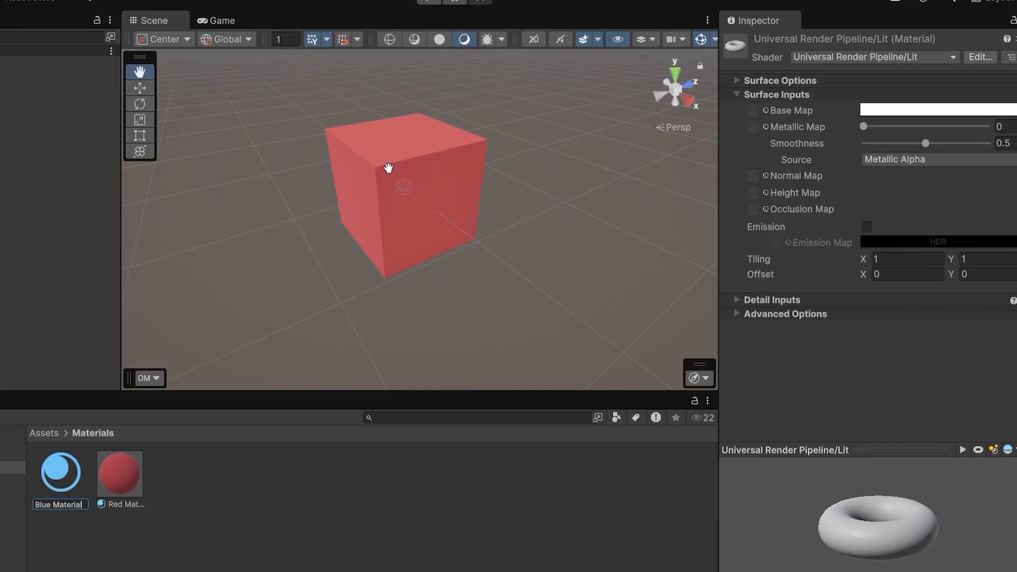
pyautogui.write('ial')
pyautogui.press('Return')
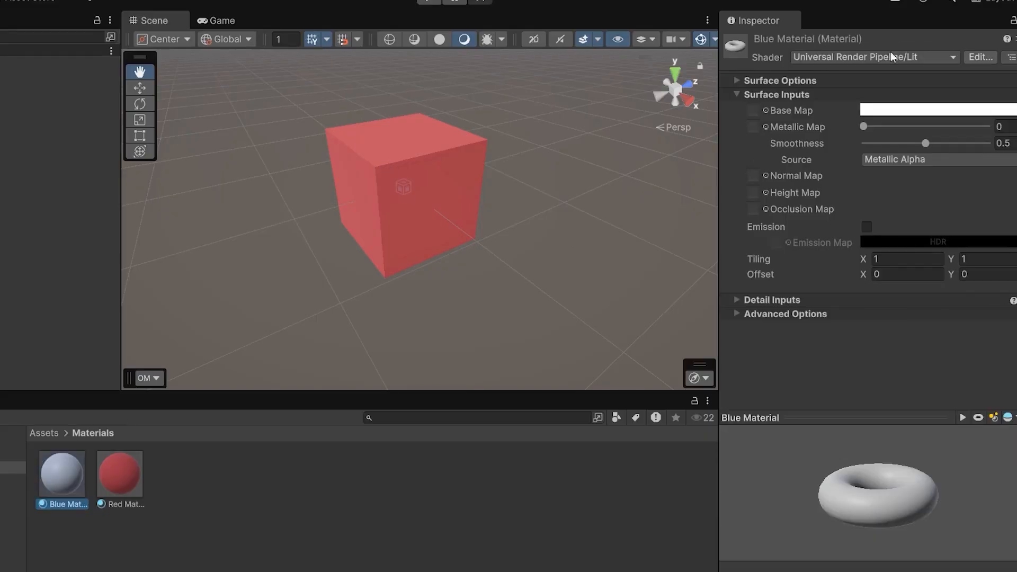
# Set Blue Material's Base Map colour to a light blue, hexadecimal 51A1FA
pyautogui.click(937, 110)
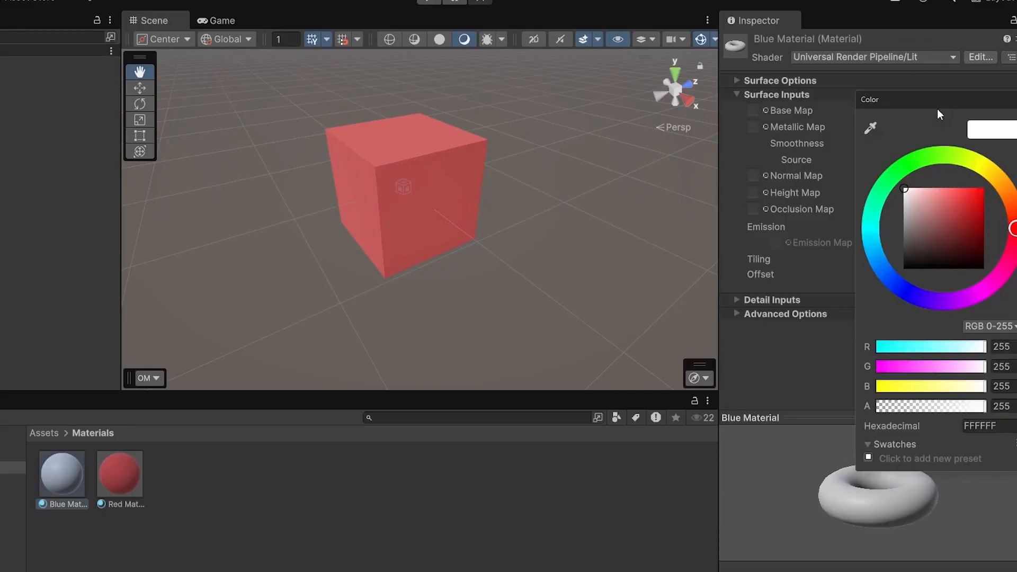
pyautogui.click(882, 267)
pyautogui.moveTo(925, 220); pyautogui.dragTo(962, 179)
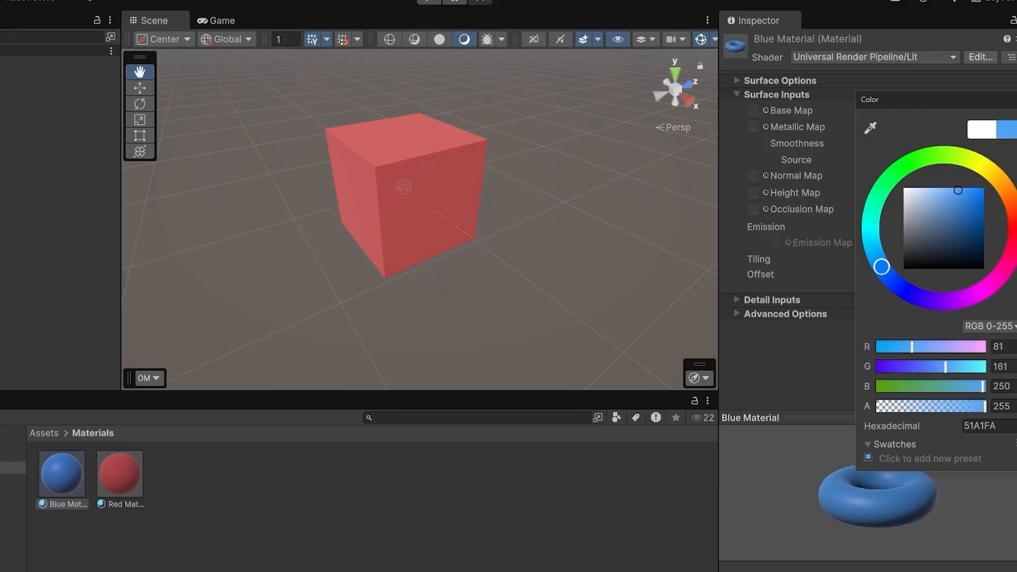
# Duplicate the red cube and move the copy along the X axis so it stands beside the original
pyautogui.click(69, 100)
pyautogui.hotkey('ctrl', 'd')
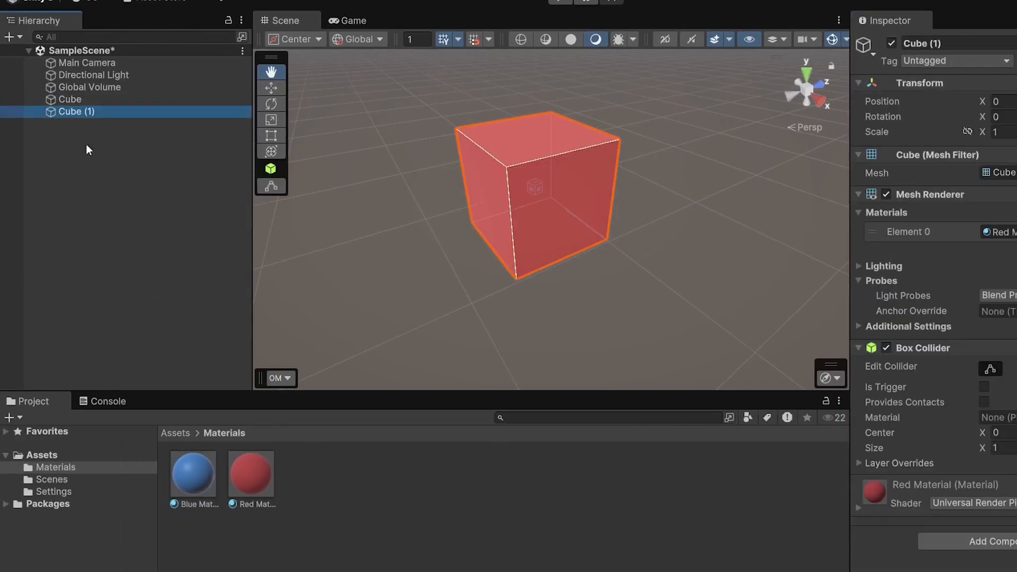
pyautogui.press('w')
pyautogui.moveTo(568, 214); pyautogui.dragTo(682, 317)
# Apply Blue Material to the duplicated cube in the Scene view
pyautogui.keyDown('alt'); pyautogui.moveTo(503, 331); pyautogui.dragTo(609, 289); pyautogui.keyUp('alt')
pyautogui.moveTo(195, 473); pyautogui.dragTo(653, 241)
pyautogui.keyDown('alt'); pyautogui.moveTo(649, 337); pyautogui.dragTo(669, 328); pyautogui.keyUp('alt')
# Adjust Blue Material's surface to Metallic Map 0.456 and Smoothness 0.502, and inspect both cubes from several angles
pyautogui.click(194, 493)
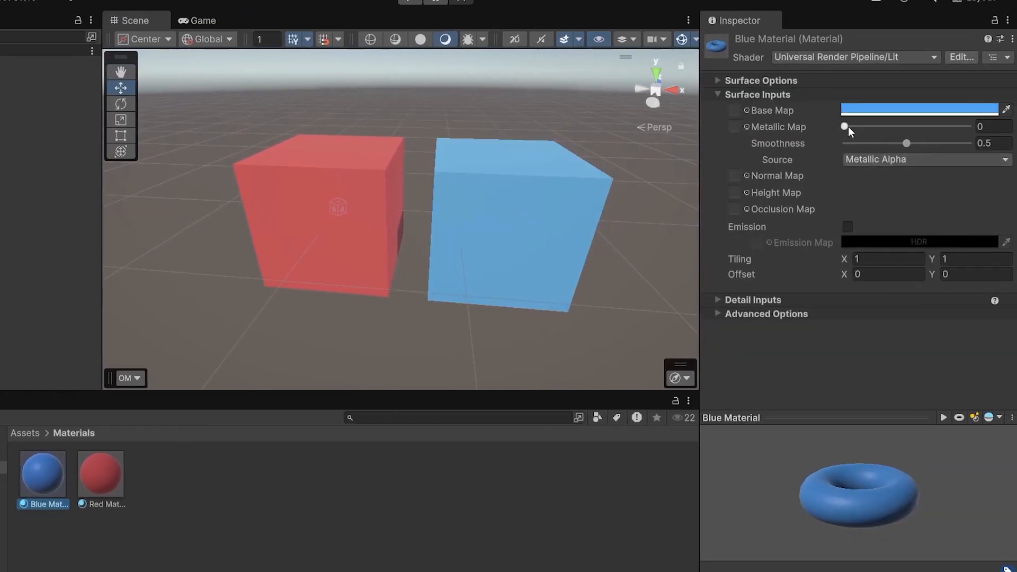
pyautogui.moveTo(847, 127); pyautogui.dragTo(970, 144)
pyautogui.moveTo(816, 130); pyautogui.dragTo(889, 132)
pyautogui.keyDown('alt'); pyautogui.moveTo(419, 308); pyautogui.dragTo(475, 207); pyautogui.keyUp('alt')
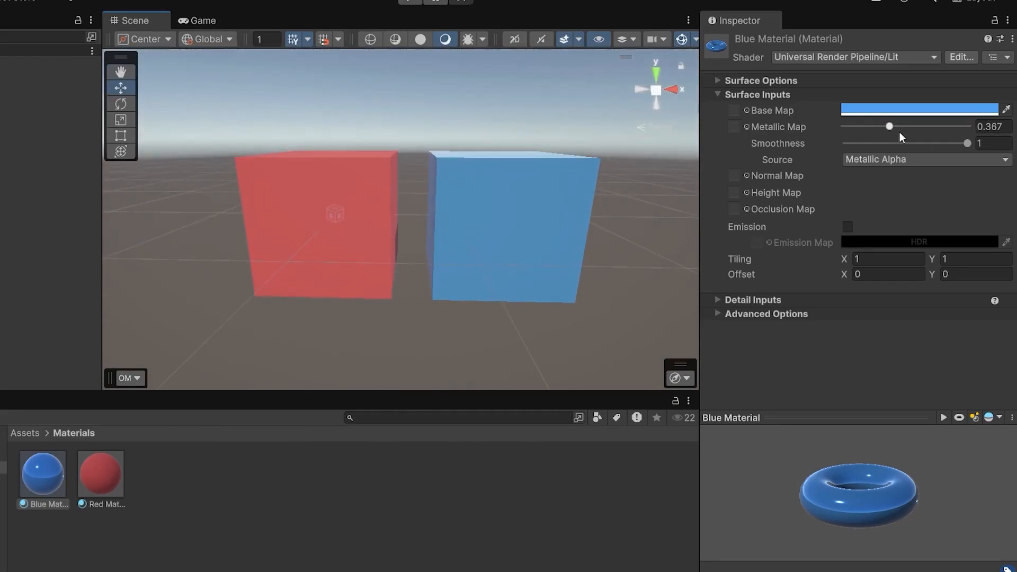
pyautogui.moveTo(891, 128)
pyautogui.mouseDown()
pyautogui.moveTo(972, 129)
pyautogui.moveTo(859, 127)
pyautogui.moveTo(901, 127)
pyautogui.mouseUp()
pyautogui.moveTo(968, 143); pyautogui.dragTo(907, 143)
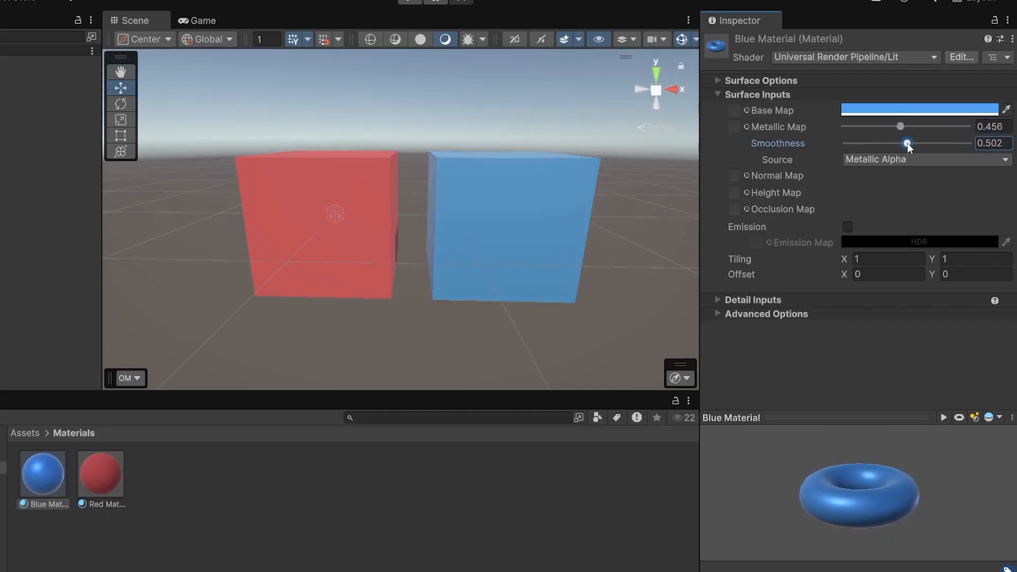
pyautogui.keyDown('alt'); pyautogui.moveTo(248, 331); pyautogui.dragTo(427, 336); pyautogui.keyUp('alt')
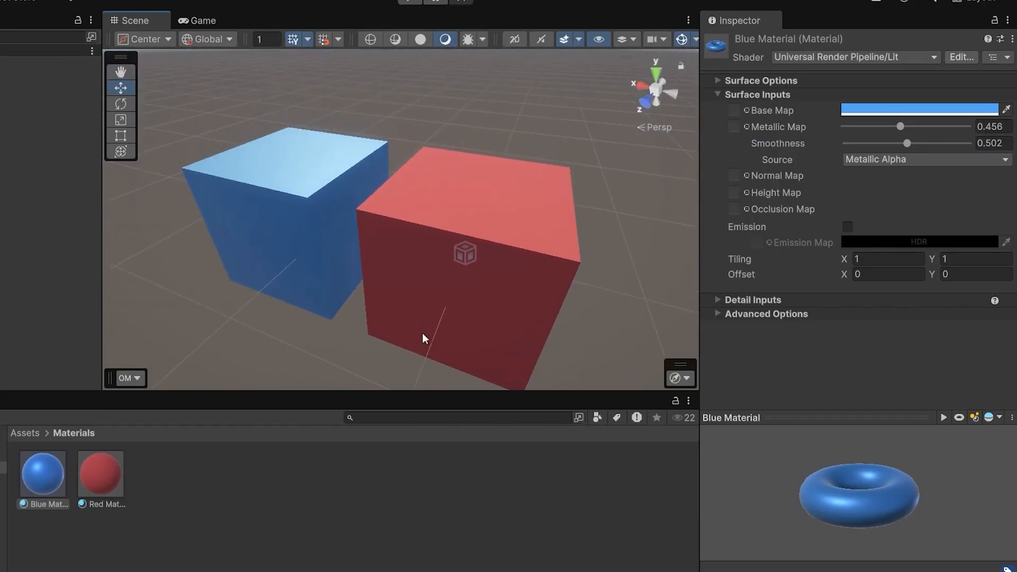
pyautogui.keyDown('alt'); pyautogui.moveTo(227, 334); pyautogui.dragTo(386, 332); pyautogui.keyUp('alt')
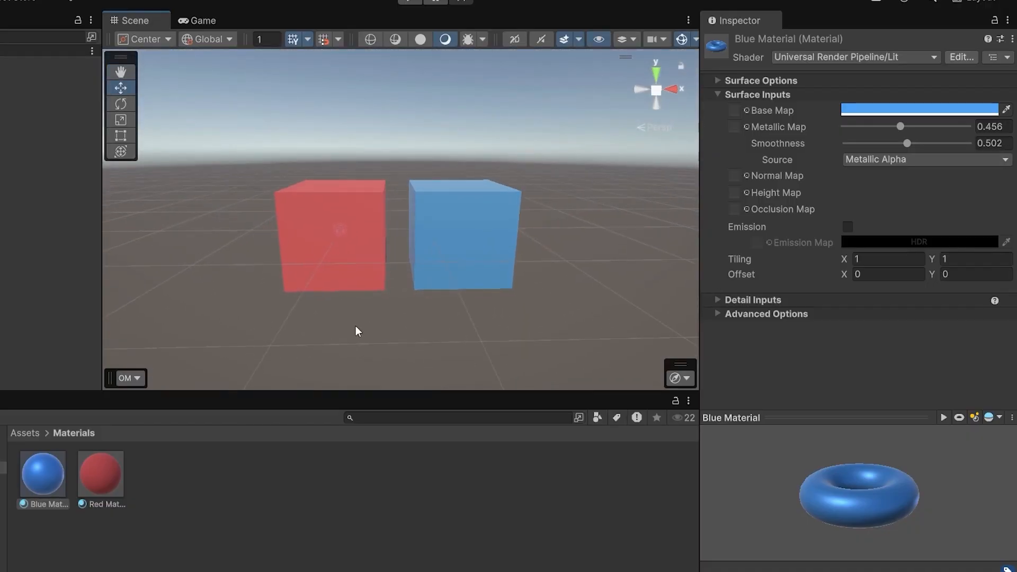